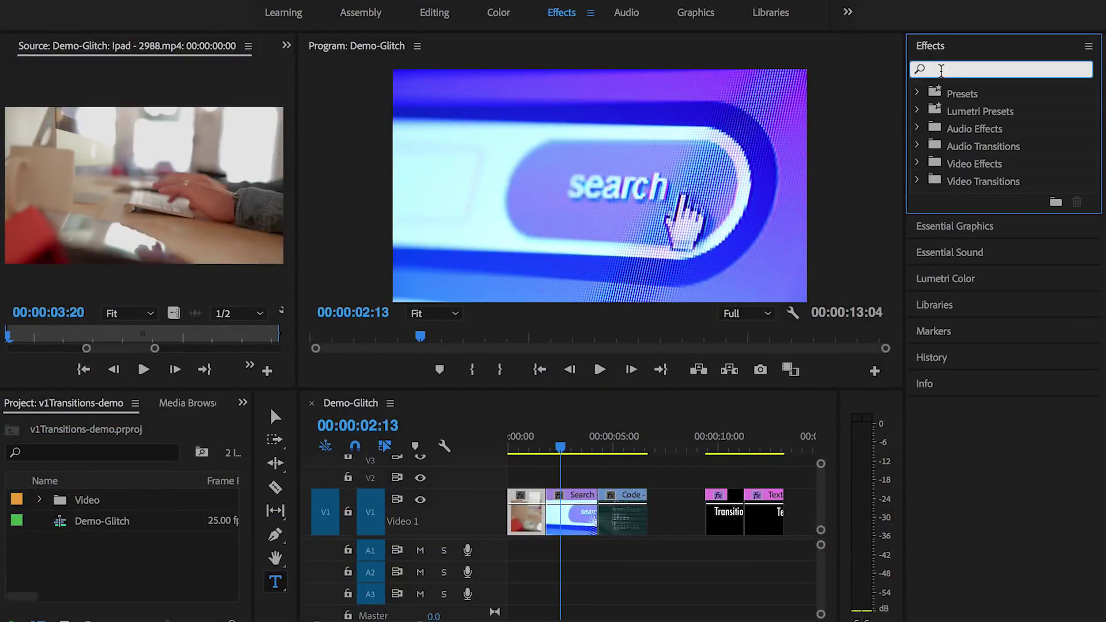
# Step: Apply uni.Glitch Transition to the first cut and the title-clip cut, previewing the first
pyautogui.write('uni')
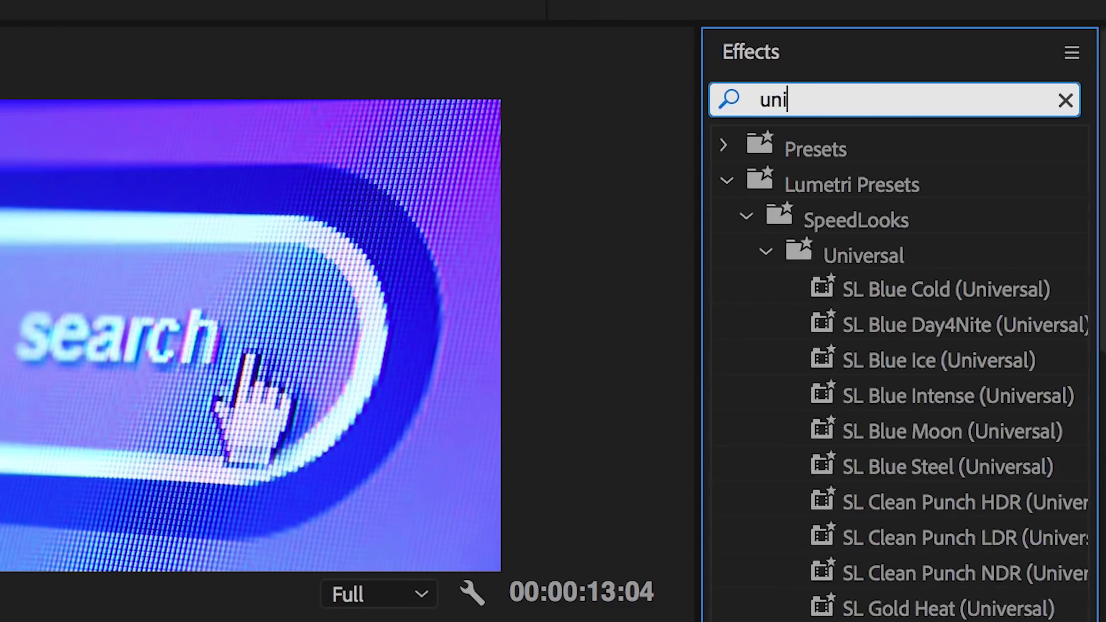
pyautogui.write('.glitch')
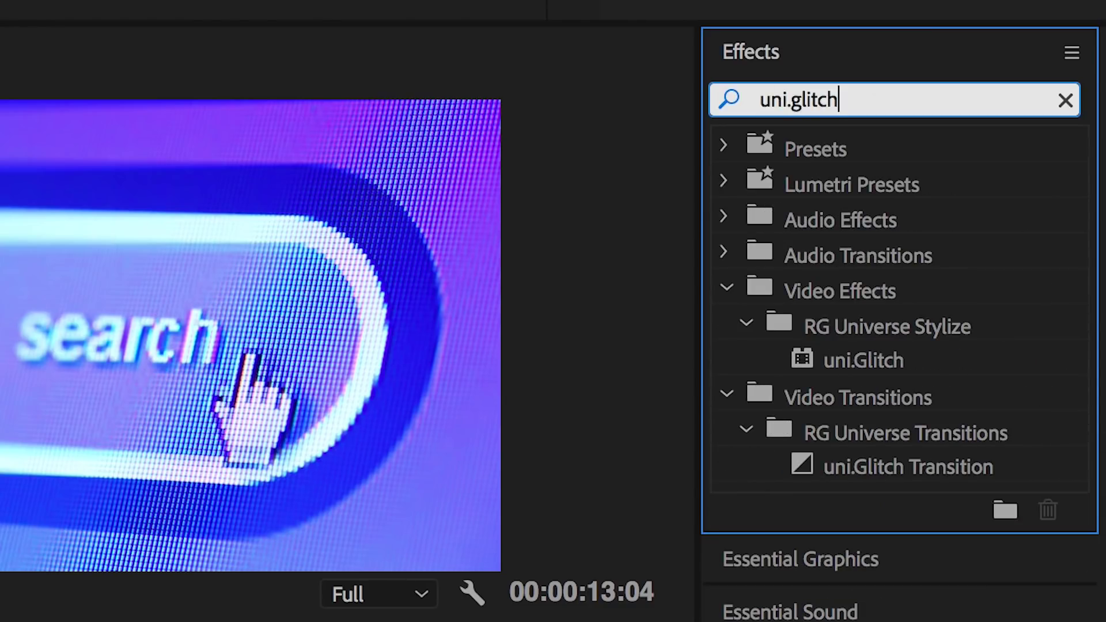
pyautogui.click(891, 363)
pyautogui.click(934, 469)
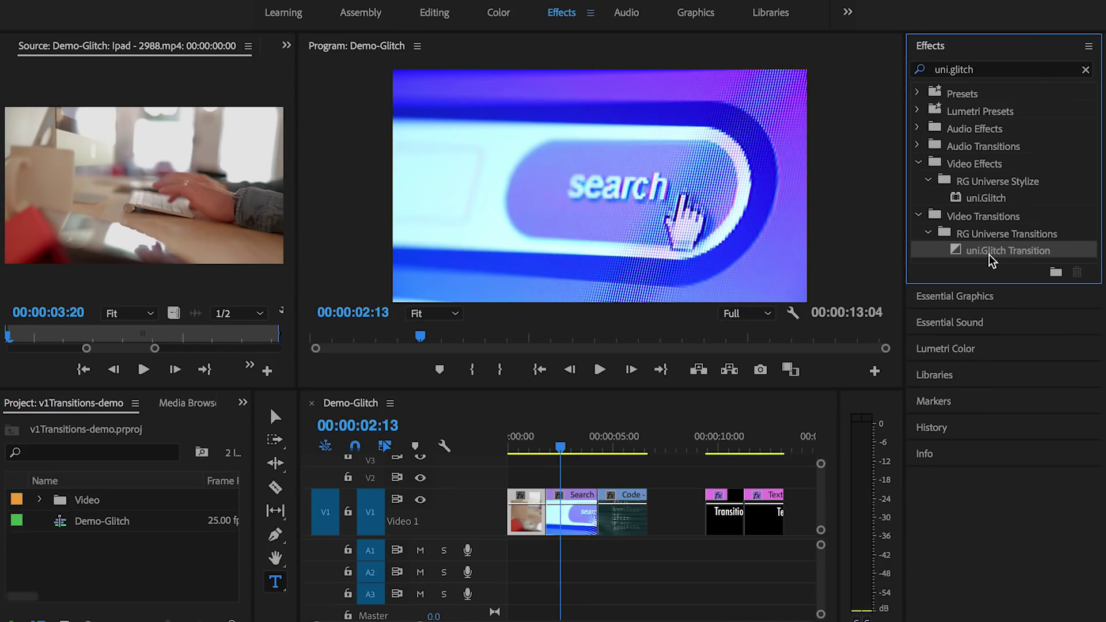
pyautogui.moveTo(560, 499); pyautogui.dragTo(546, 500)
pyautogui.moveTo(546, 452); pyautogui.dragTo(549, 452)
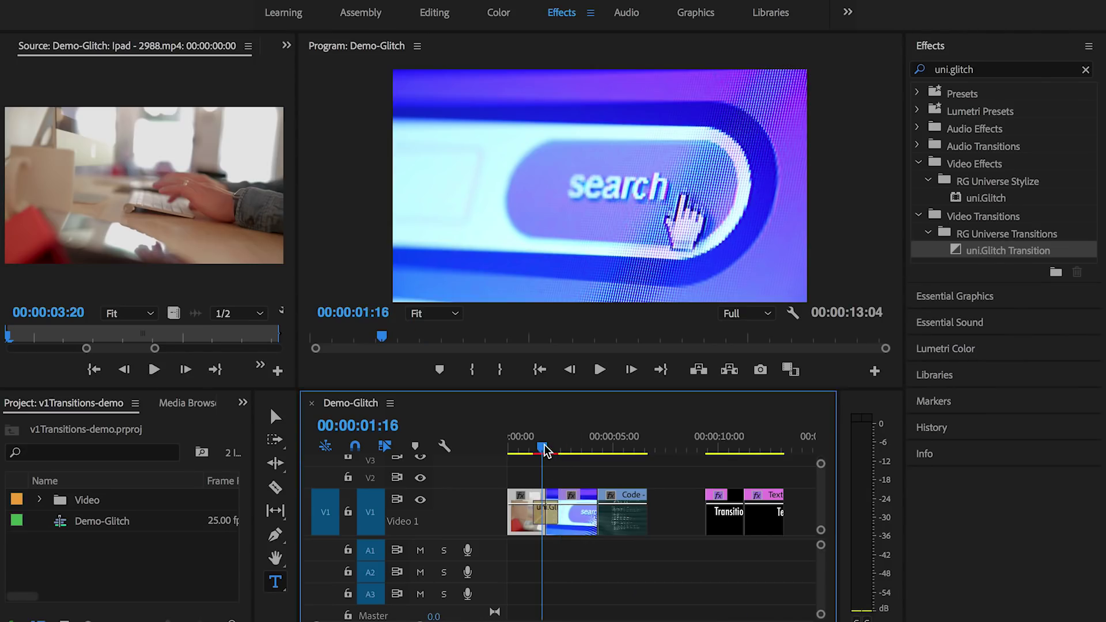
pyautogui.press('space')
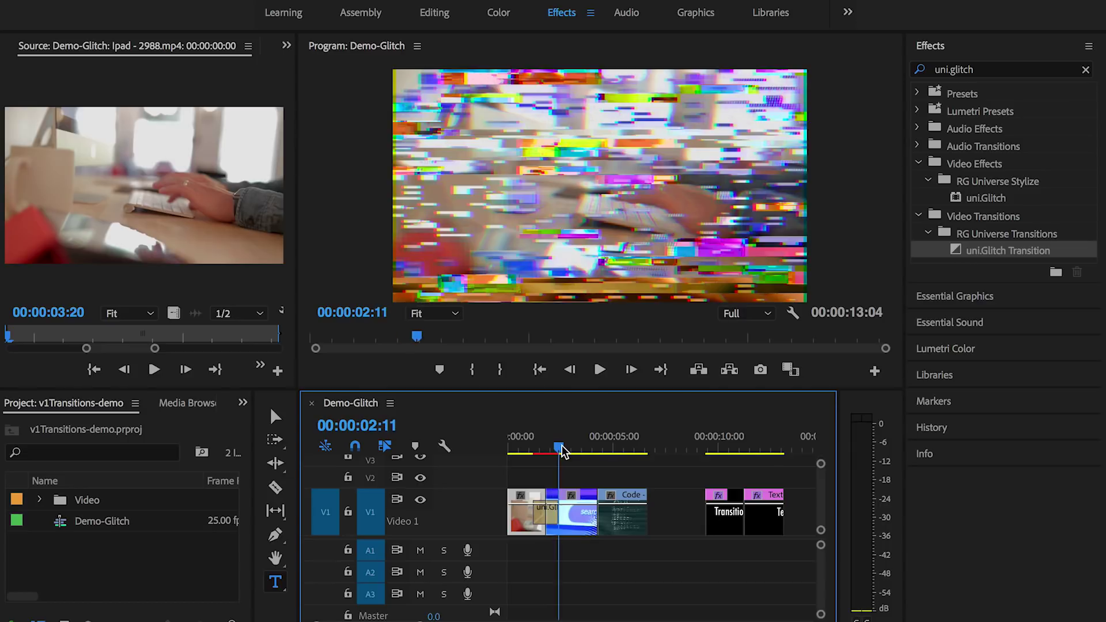
pyautogui.moveTo(736, 445); pyautogui.dragTo(757, 445)
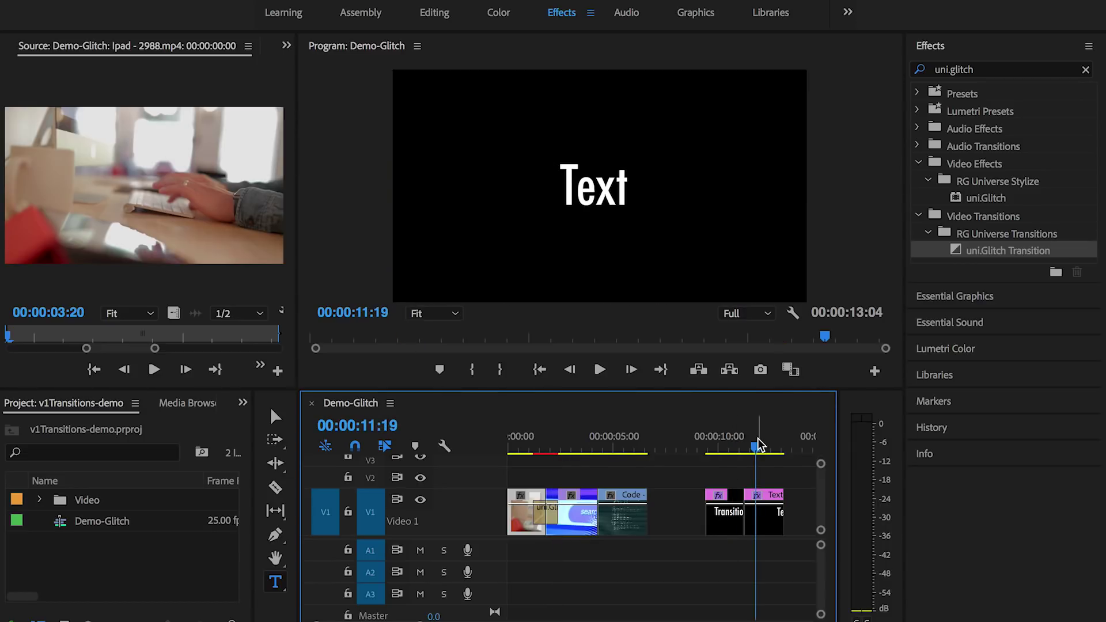
pyautogui.moveTo(1004, 255)
pyautogui.mouseDown()
pyautogui.moveTo(786, 435)
pyautogui.moveTo(730, 454)
pyautogui.moveTo(761, 448)
pyautogui.mouseUp()
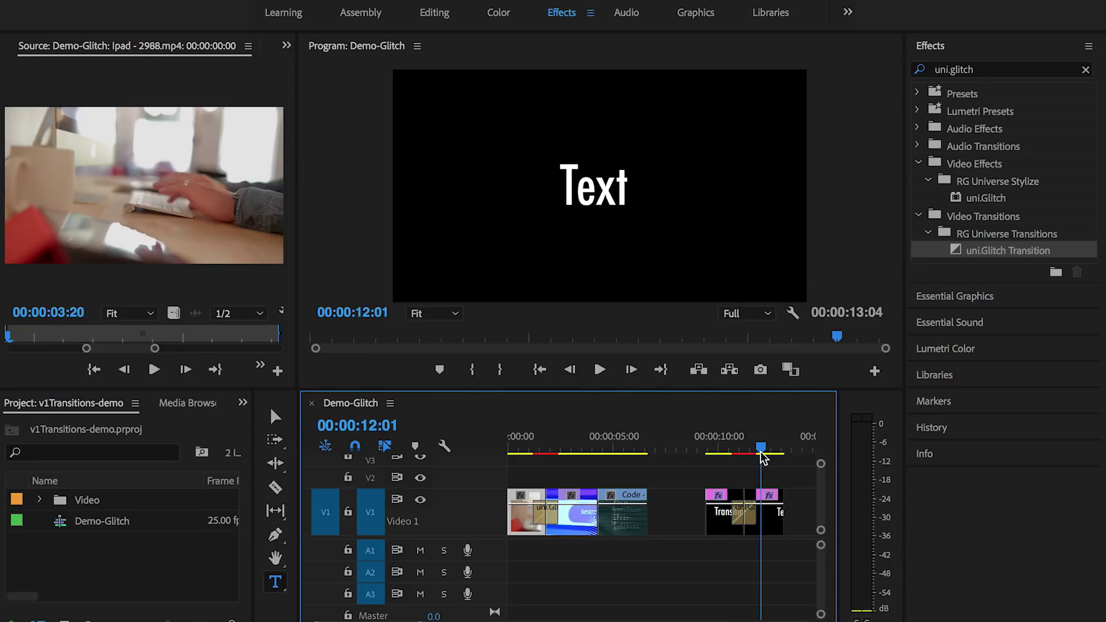
# Step: Show a widened Effect Controls panel in place of the source monitor
pyautogui.moveTo(536, 447); pyautogui.dragTo(544, 447)
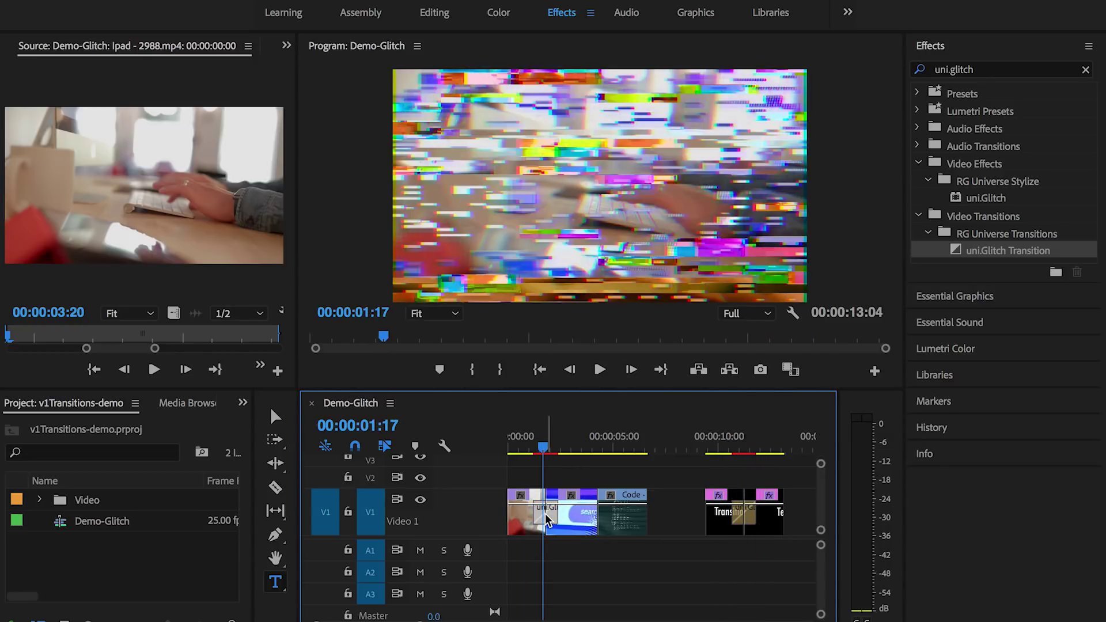
pyautogui.click(286, 45)
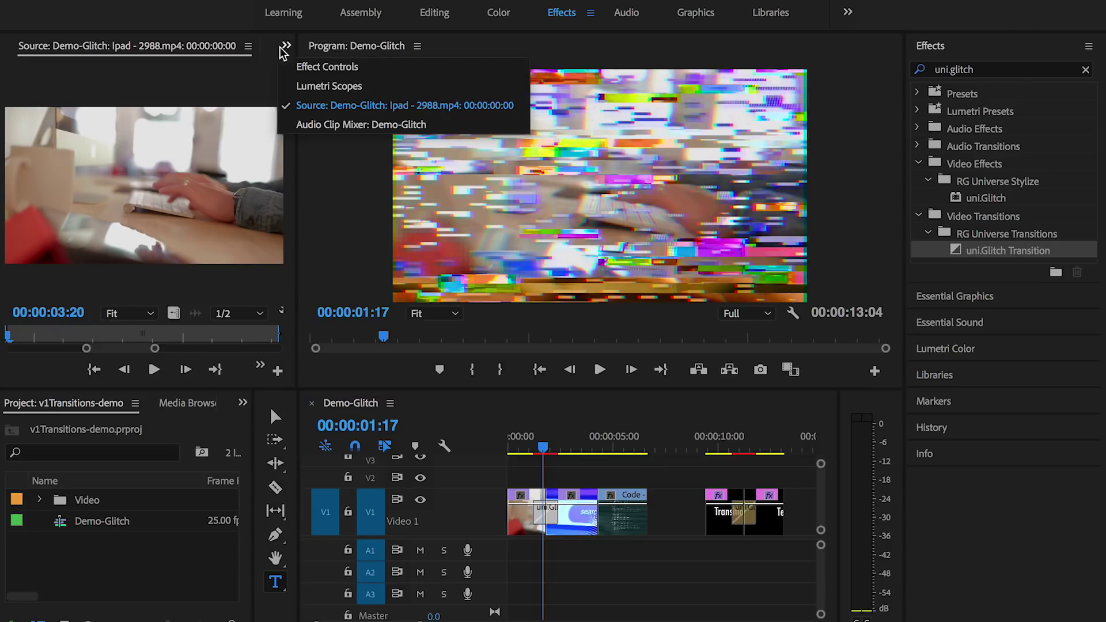
pyautogui.click(322, 45)
pyautogui.moveTo(297, 124); pyautogui.dragTo(353, 124)
# Step: Give the first glitch transition the Bright Nasties preset
pyautogui.click(538, 510)
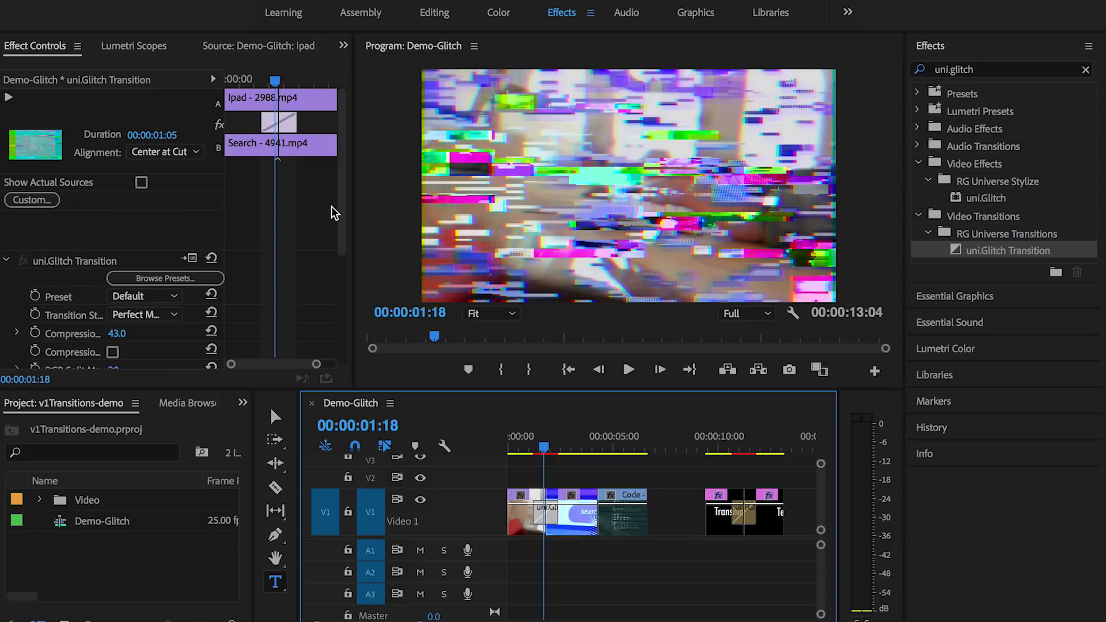
pyautogui.moveTo(343, 223); pyautogui.dragTo(345, 302)
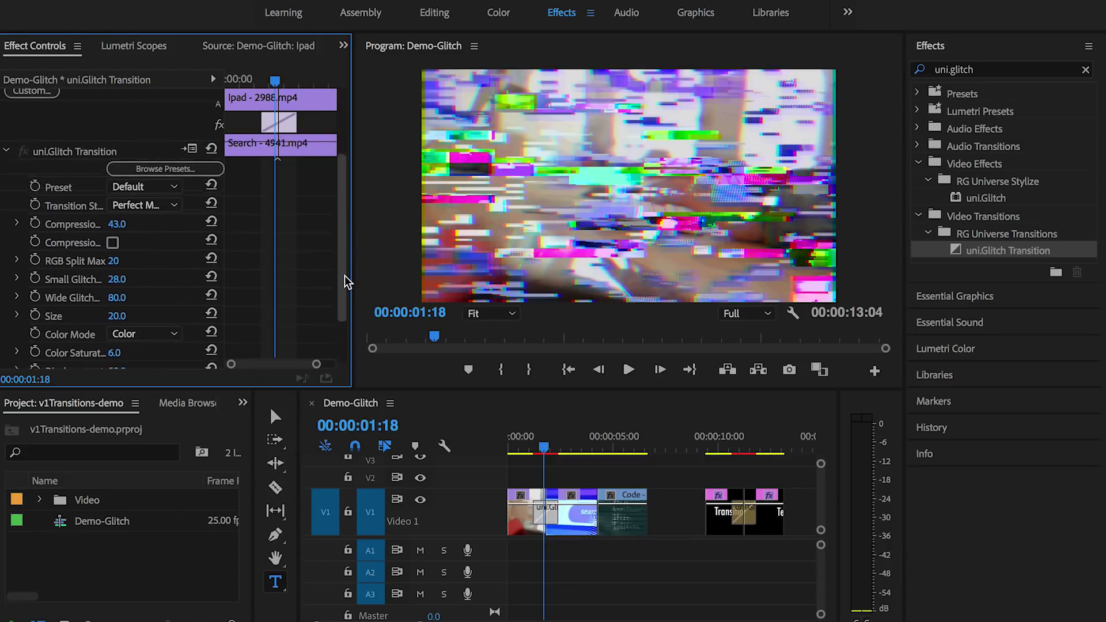
pyautogui.click(351, 205)
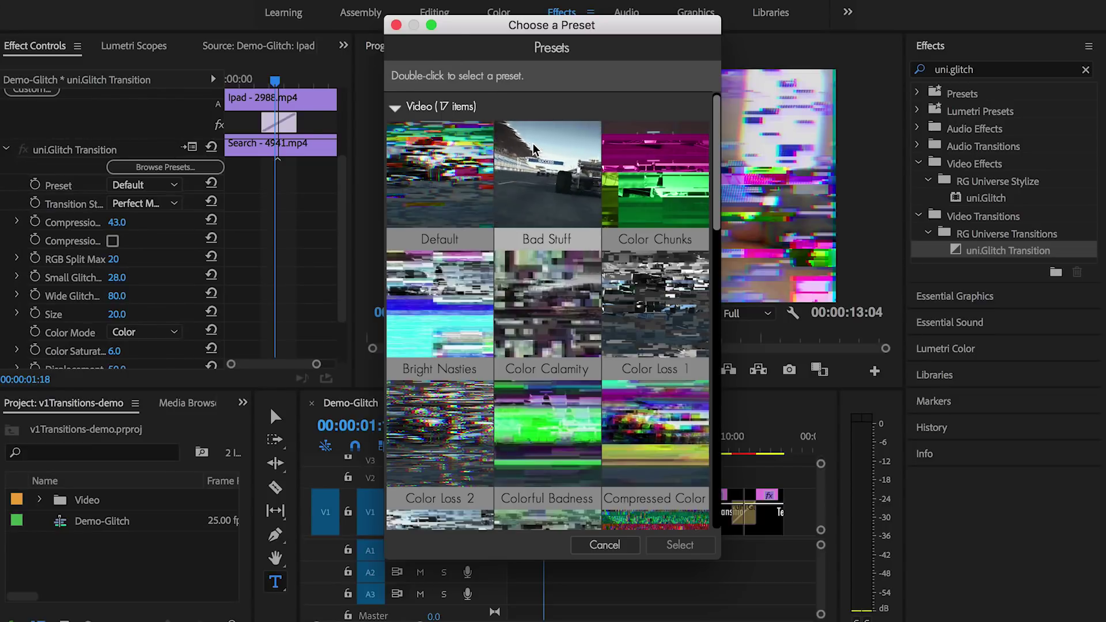
pyautogui.moveTo(655, 173)
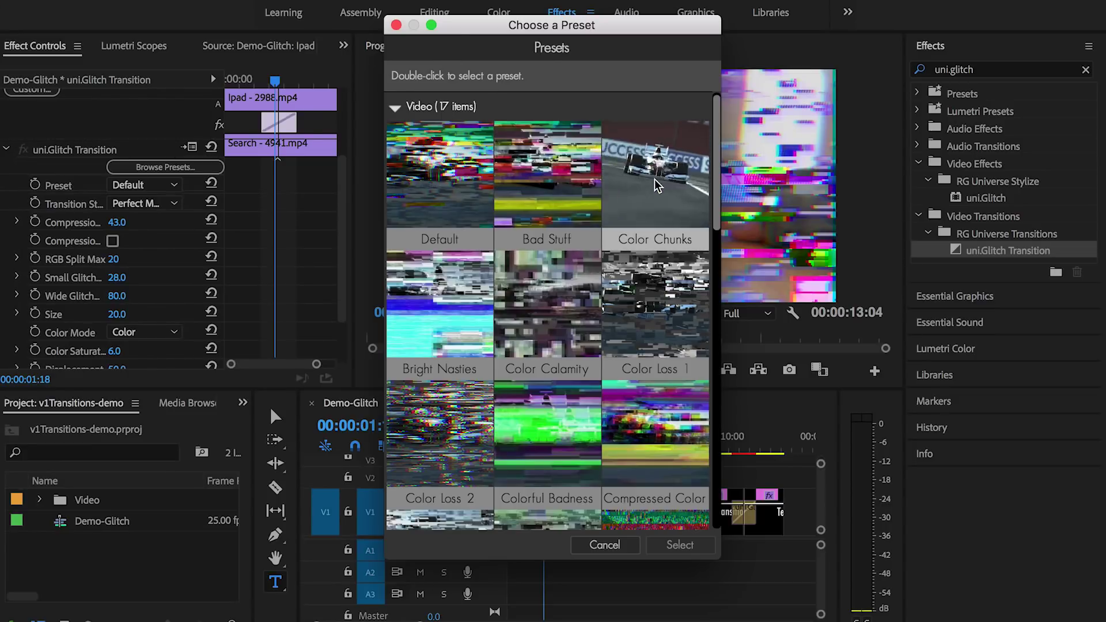
pyautogui.click(441, 322)
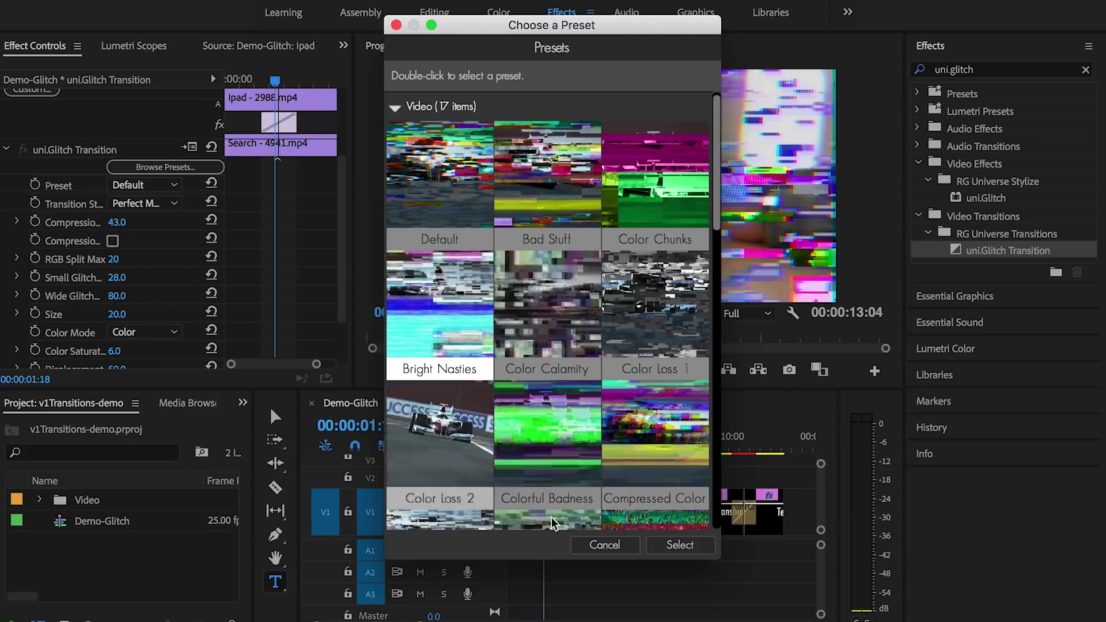
pyautogui.click(676, 544)
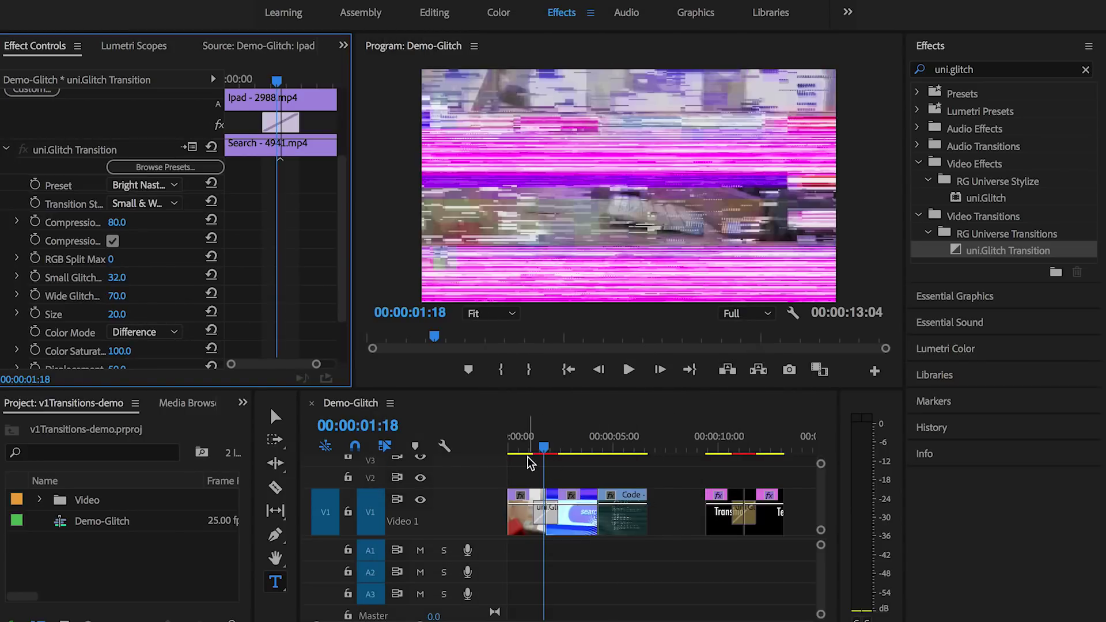
# Step: Render previews, play them back, select the Search–Code edit point and zoom the timeline
pyautogui.press('Return')
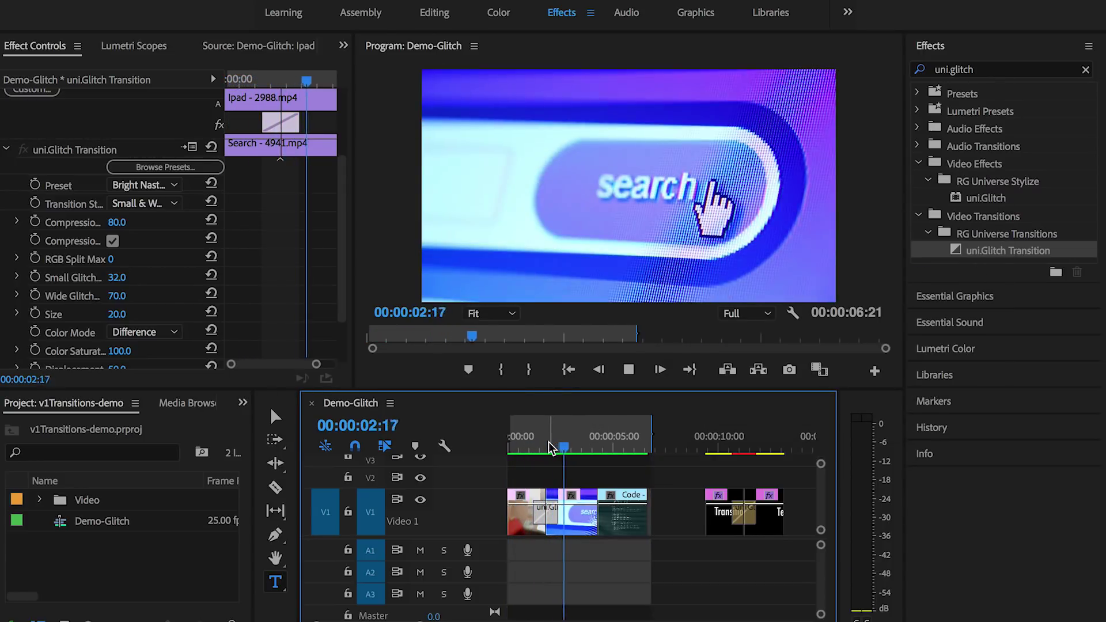
pyautogui.press('space')
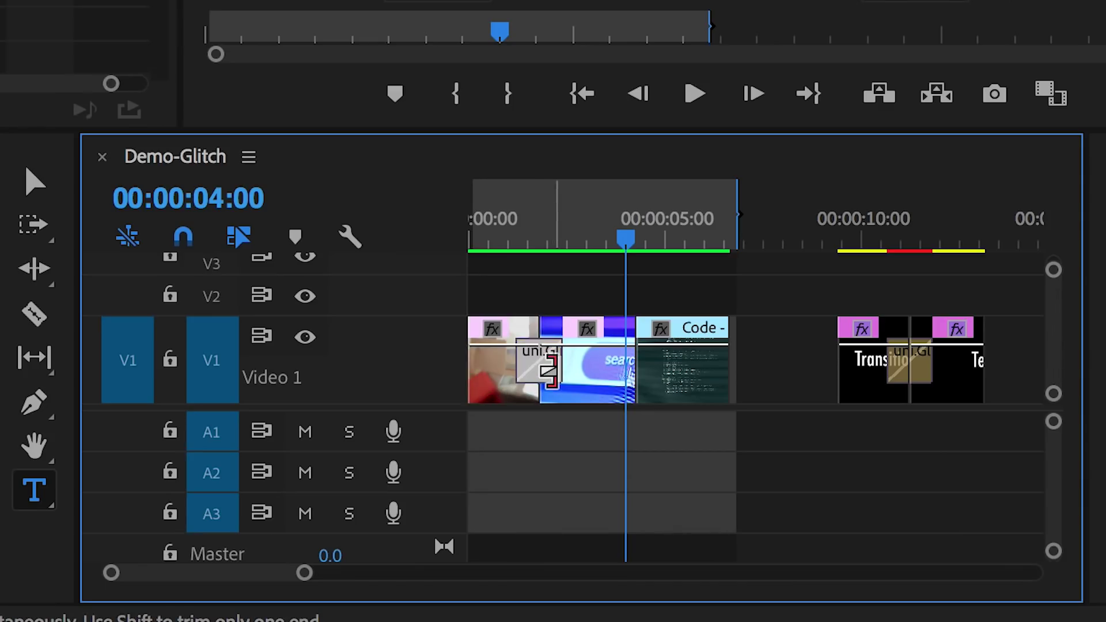
pyautogui.click(626, 358)
pyautogui.moveTo(304, 576); pyautogui.dragTo(250, 574)
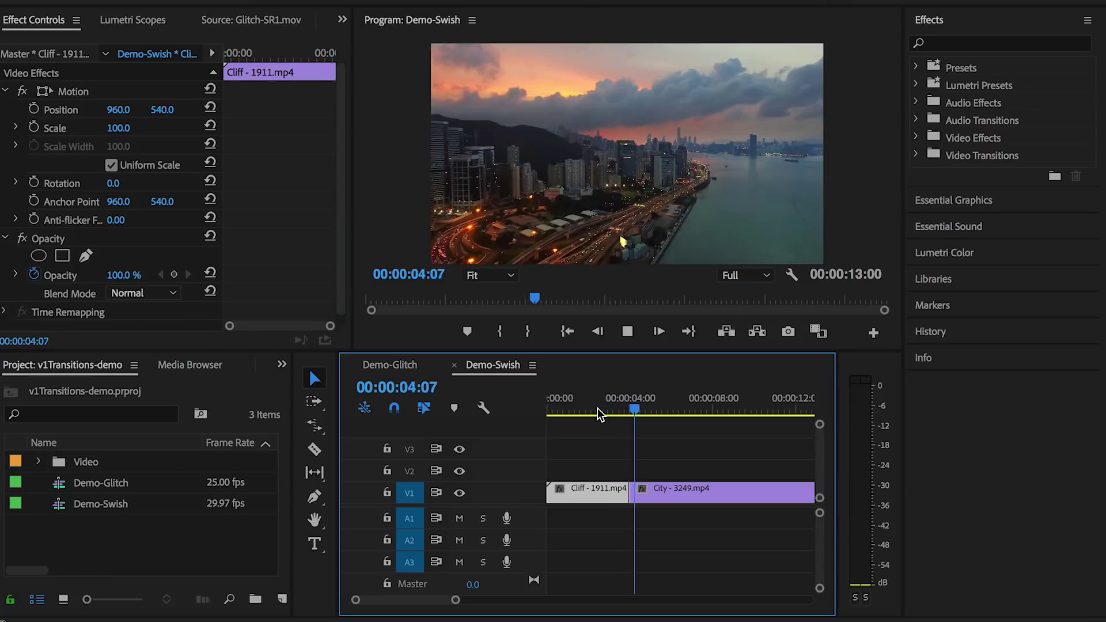
# Step: Drop uni.Swish Pan onto the Cliff–City cut in Demo-Swish and select it
pyautogui.press('space')
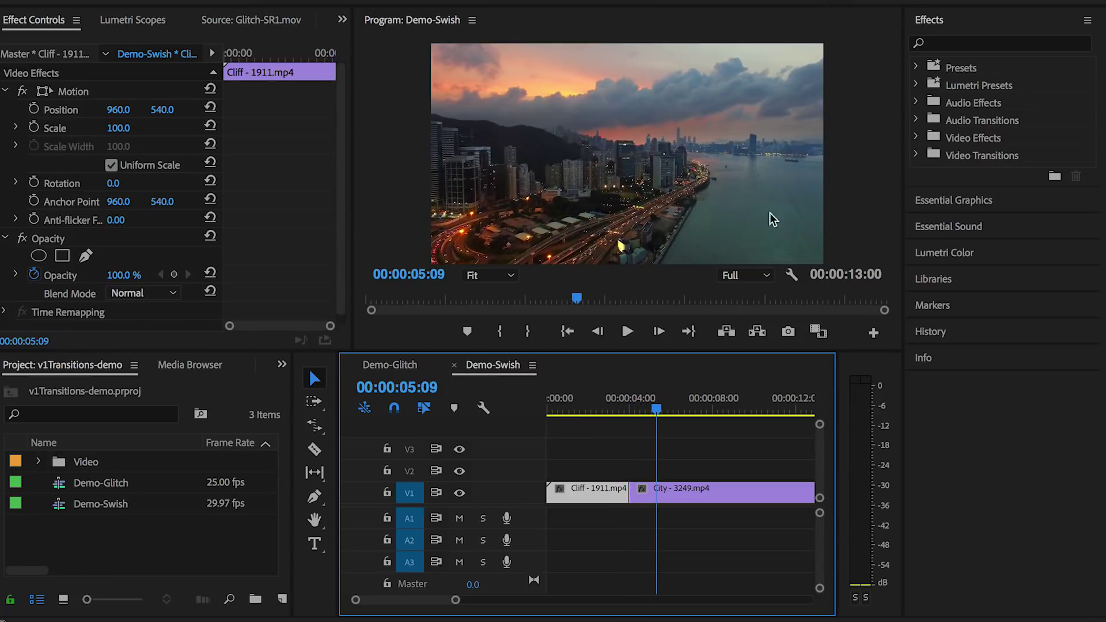
pyautogui.click(939, 43)
pyautogui.write('uni.s')
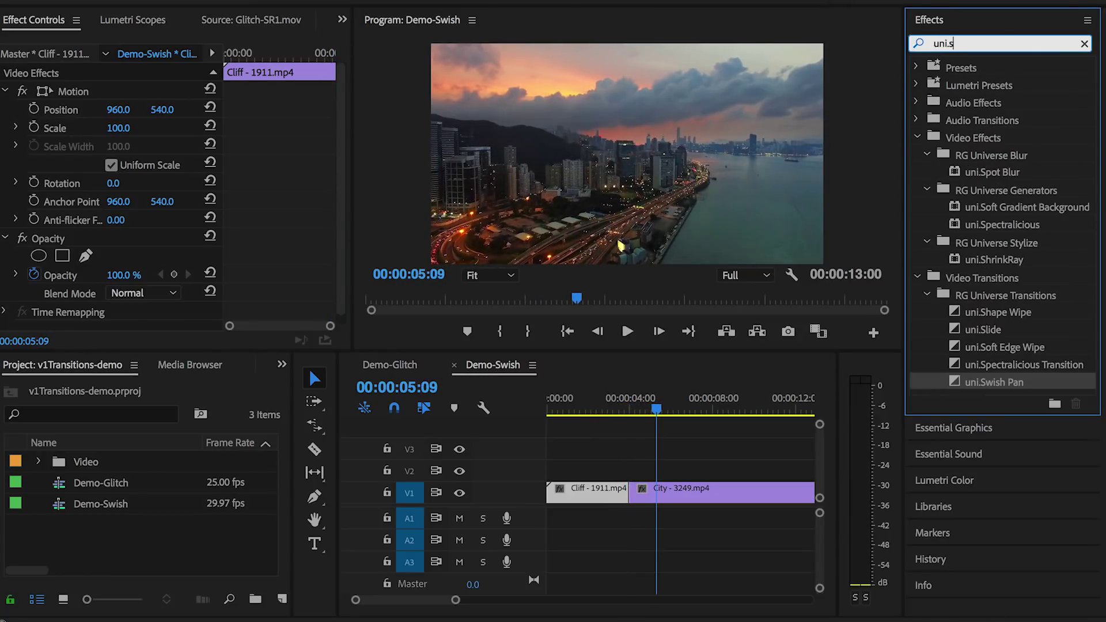
pyautogui.write('wish')
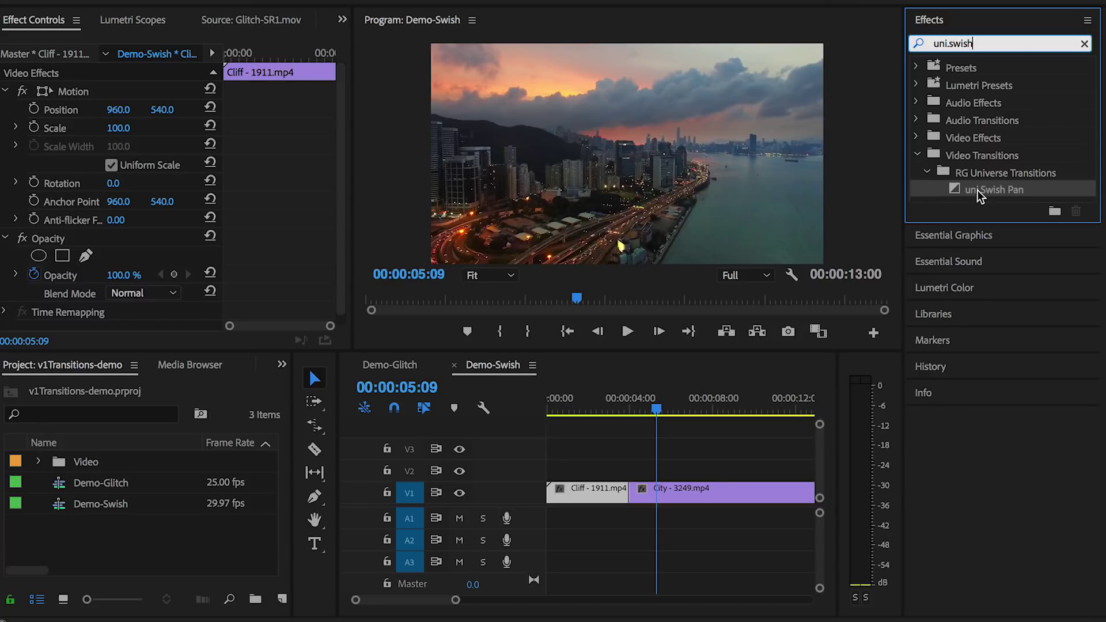
pyautogui.click(627, 406)
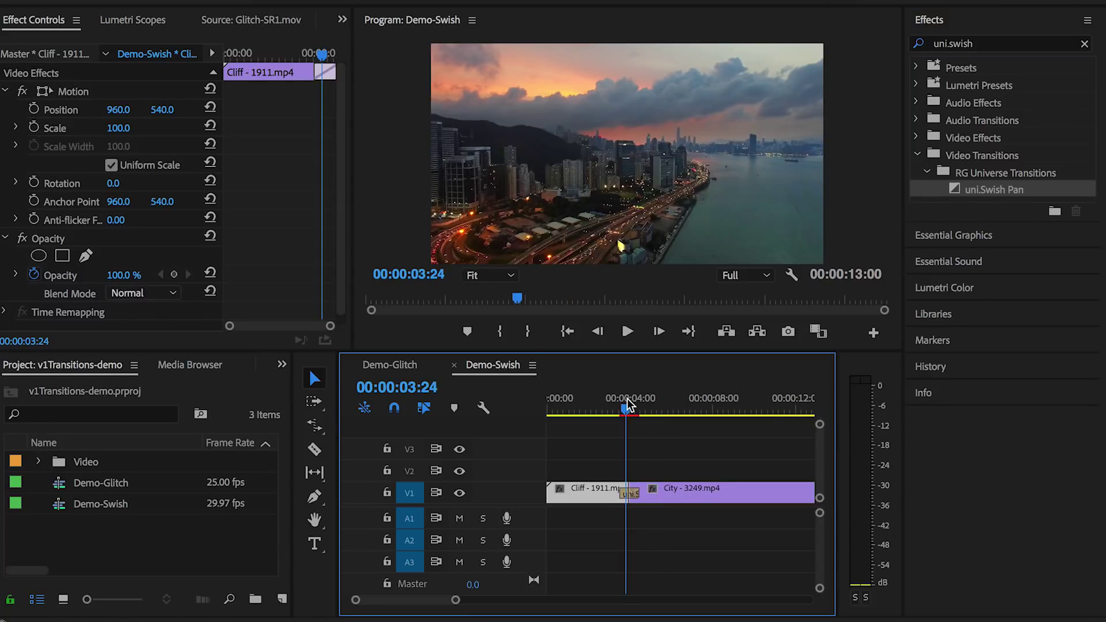
pyautogui.click(630, 493)
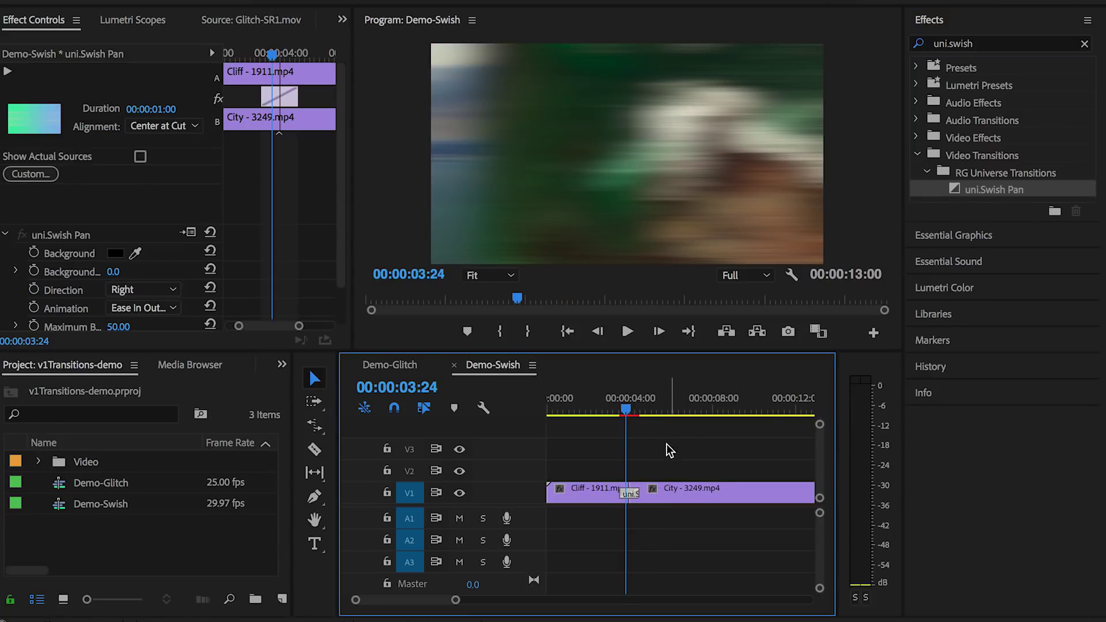
# Step: Preview the swish going Left and Down, then set its direction to Up
pyautogui.scroll(-2, 297, 241)
pyautogui.click(172, 248)
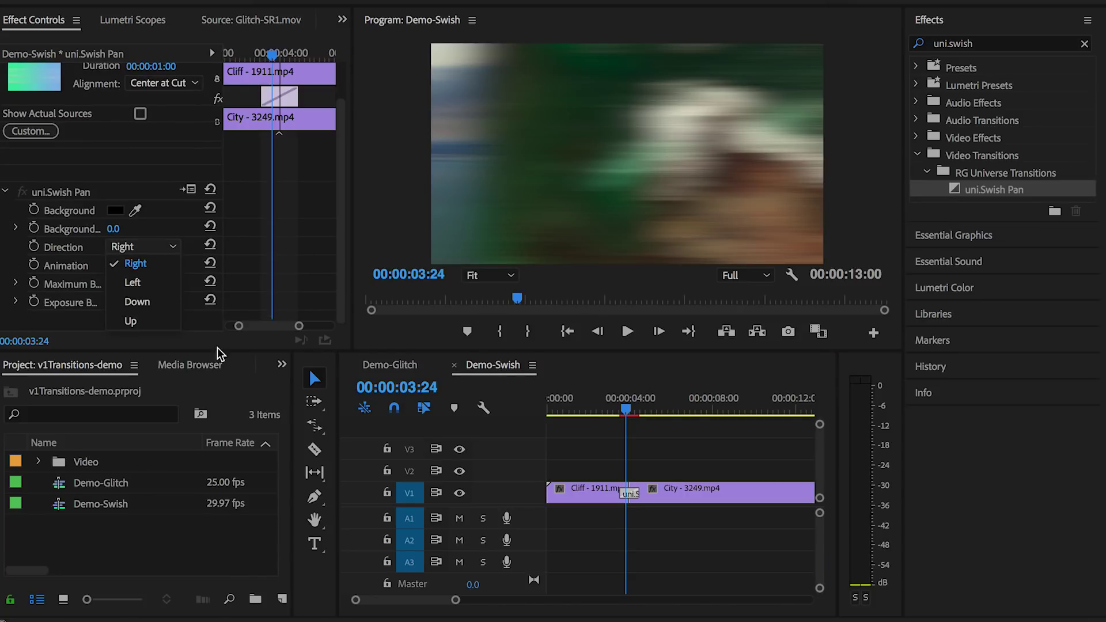
pyautogui.moveTo(630, 411); pyautogui.dragTo(641, 472)
pyautogui.click(144, 289)
pyautogui.click(124, 307)
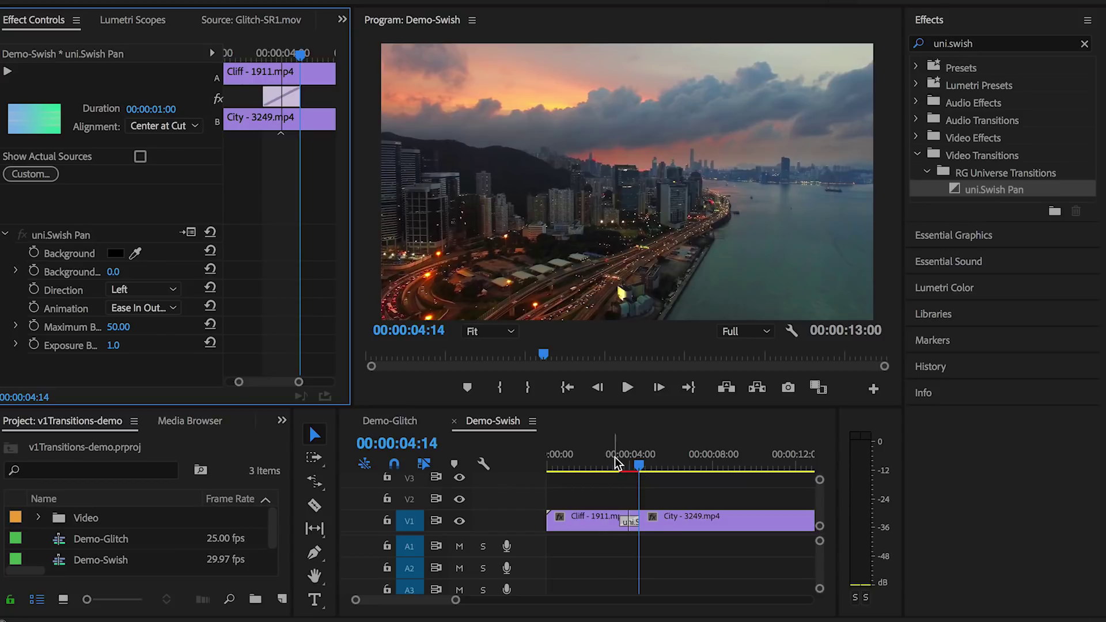
pyautogui.hotkey('shift', 'k')
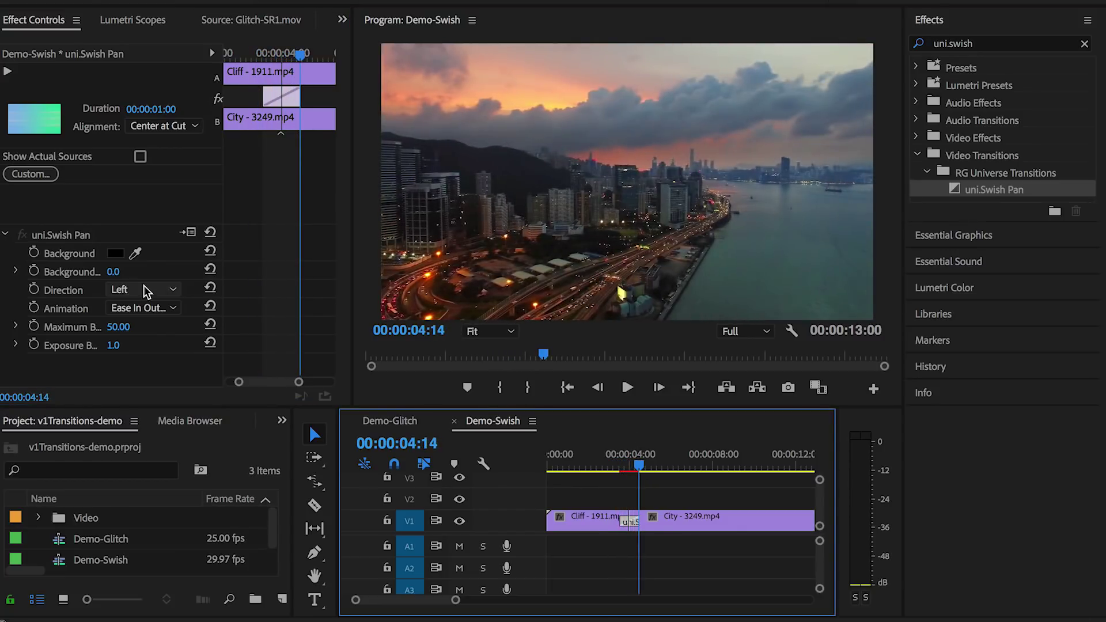
pyautogui.click(147, 291)
pyautogui.click(163, 347)
pyautogui.moveTo(639, 467)
pyautogui.mouseDown()
pyautogui.moveTo(614, 459)
pyautogui.moveTo(646, 459)
pyautogui.mouseUp()
pyautogui.click(144, 289)
pyautogui.click(148, 367)
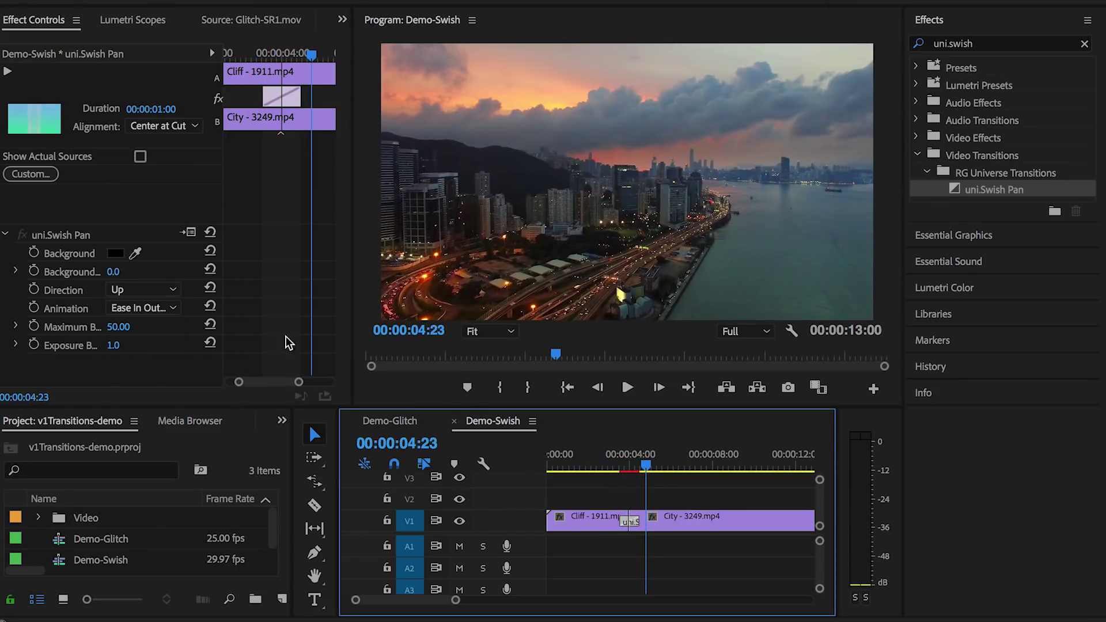
# Step: Set Swish Pan Maximum Blur to 40 and Exposure Boost to 5.0
pyautogui.moveTo(223, 173); pyautogui.dragTo(274, 173)
pyautogui.click(302, 172)
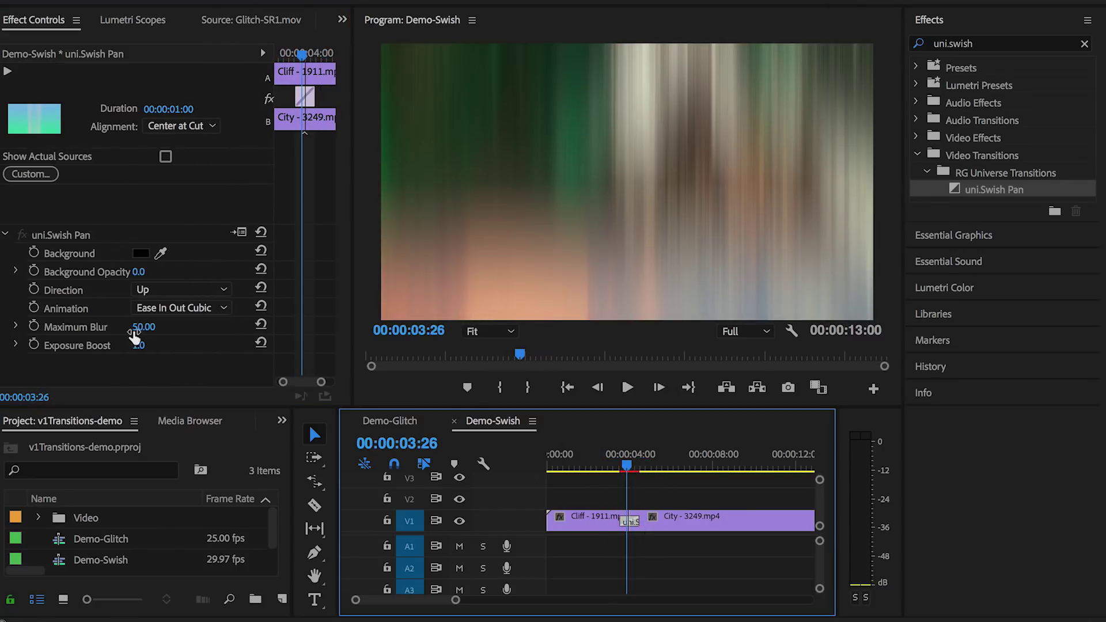
pyautogui.moveTo(134, 338); pyautogui.dragTo(163, 337)
pyautogui.click(151, 326)
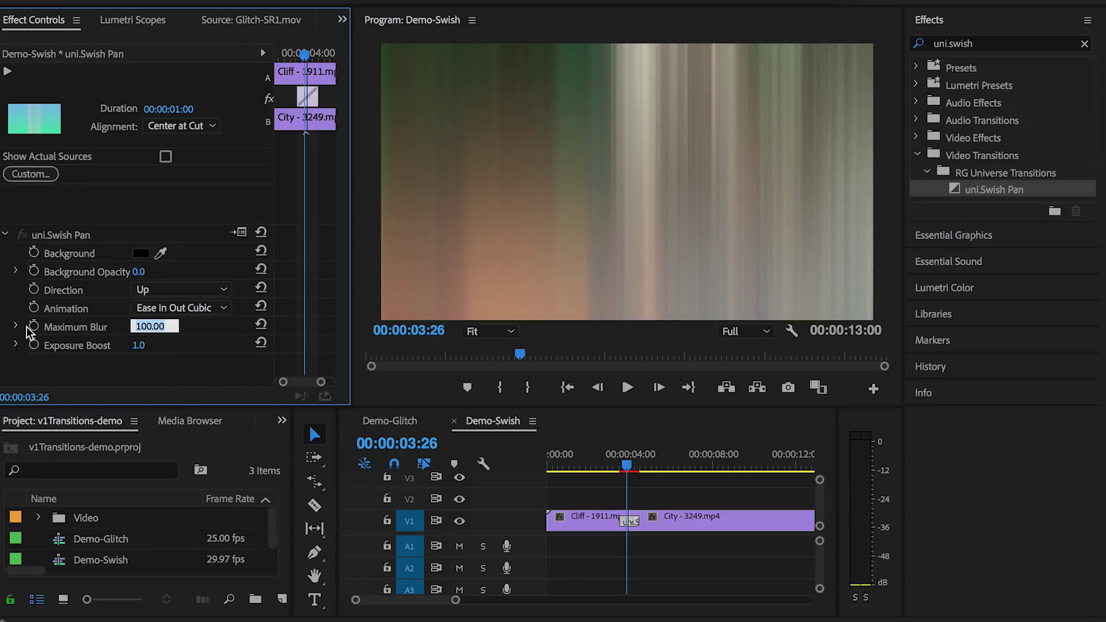
pyautogui.write('40')
pyautogui.press('Return')
pyautogui.click(139, 345)
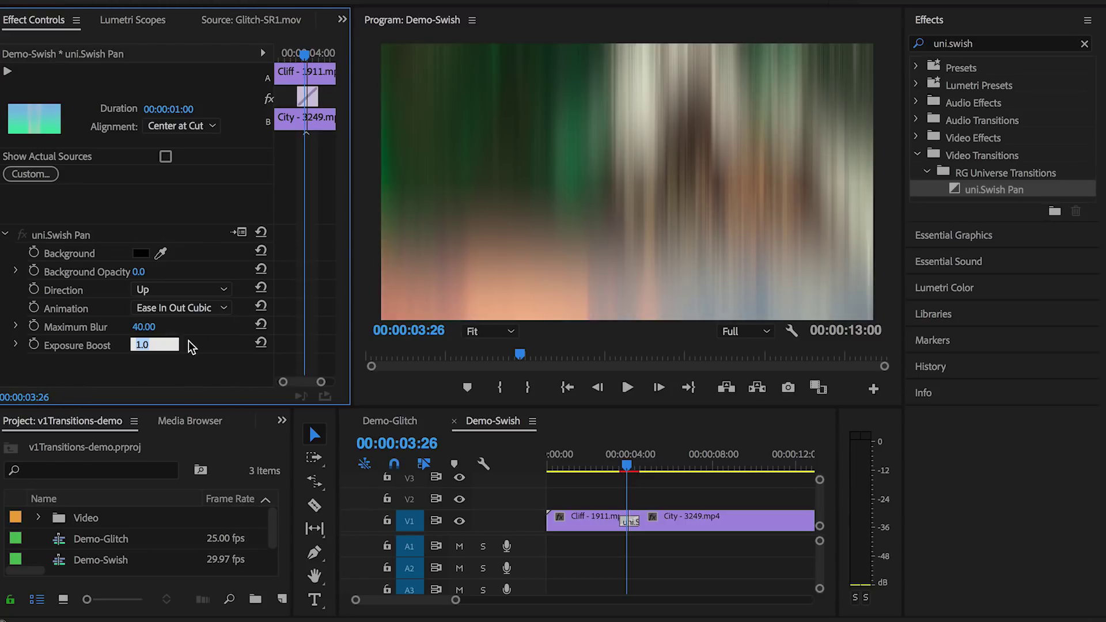
pyautogui.write('5')
pyautogui.press('Return')
# Step: Replay the sequence from the start to preview the updated swish
pyautogui.click(602, 465)
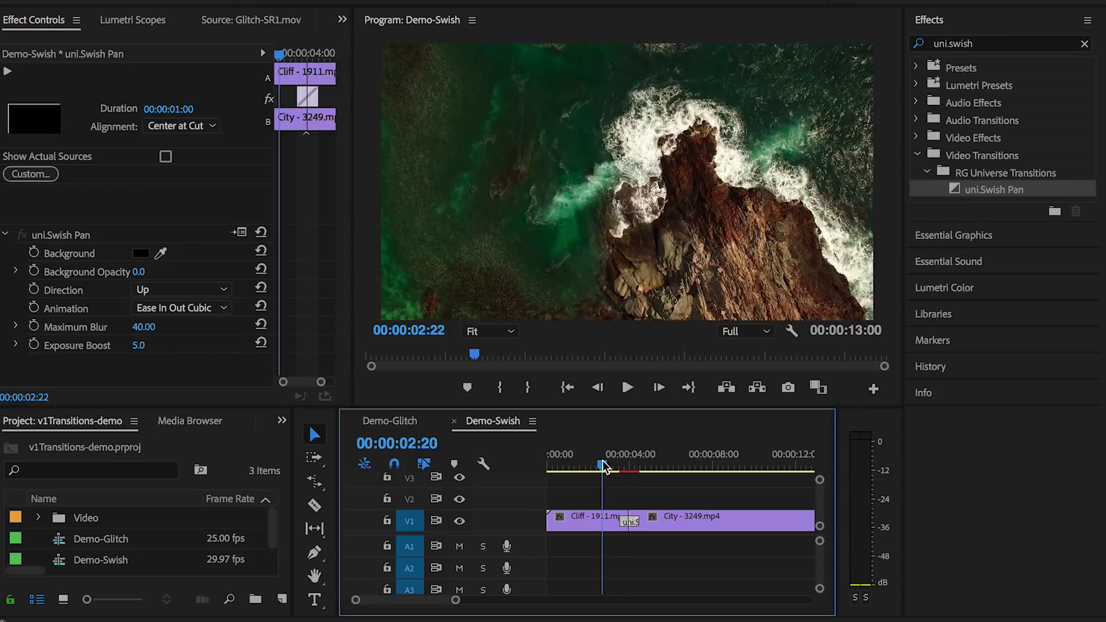
pyautogui.moveTo(603, 465); pyautogui.dragTo(585, 465)
pyautogui.press('Home')
pyautogui.press('space')
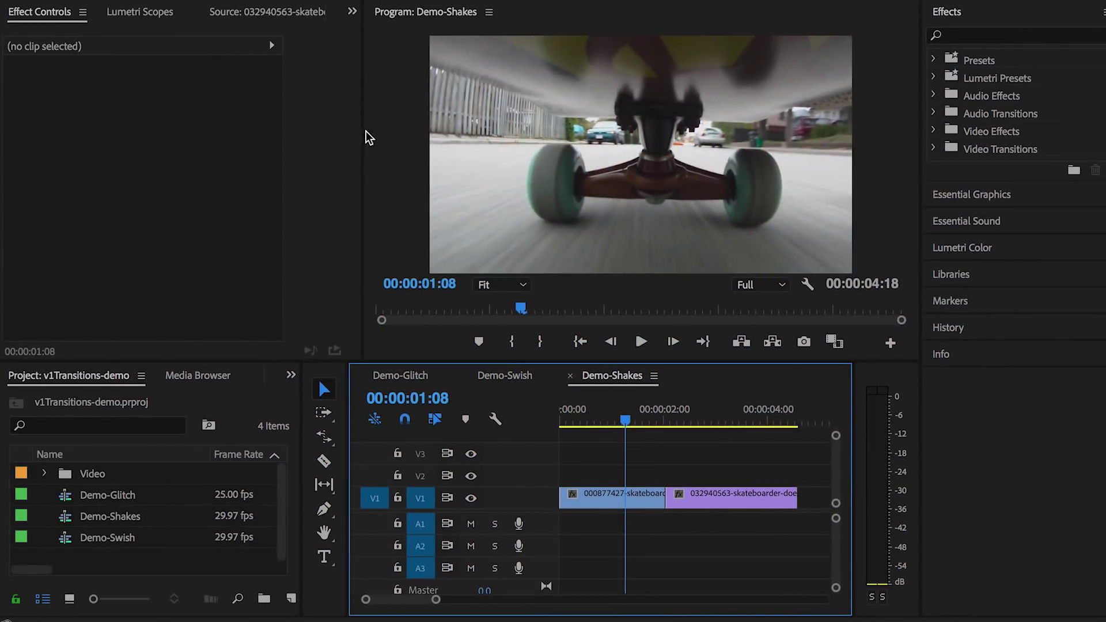
# Step: Place uni.Camera Shake Transition on the cut between the skateboard clips
pyautogui.press('space')
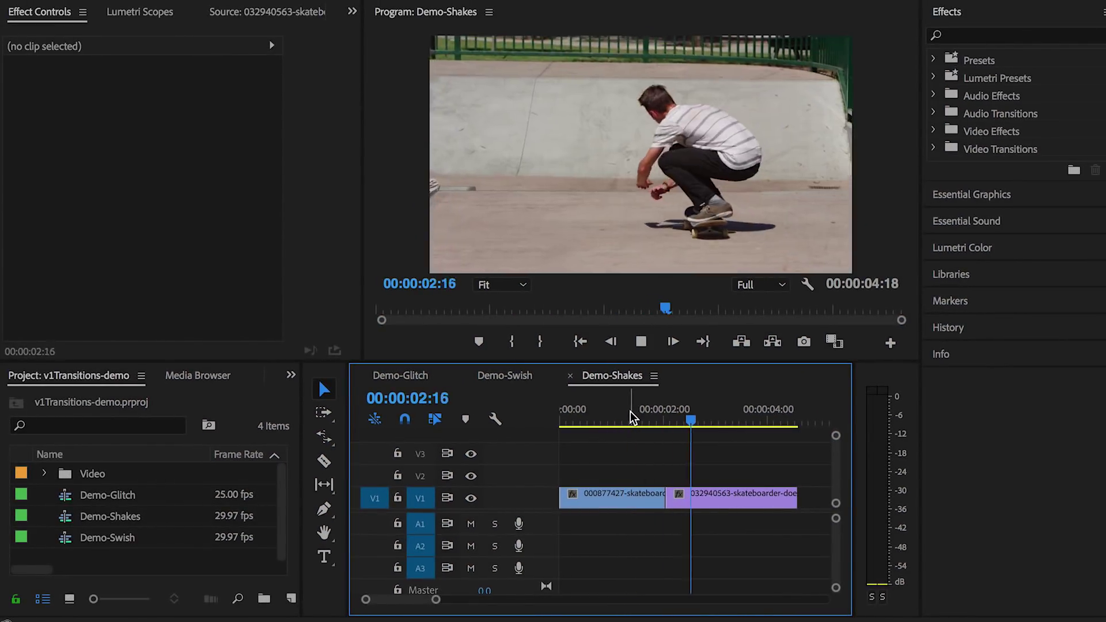
pyautogui.press('space')
pyautogui.click(1000, 36)
pyautogui.write('un')
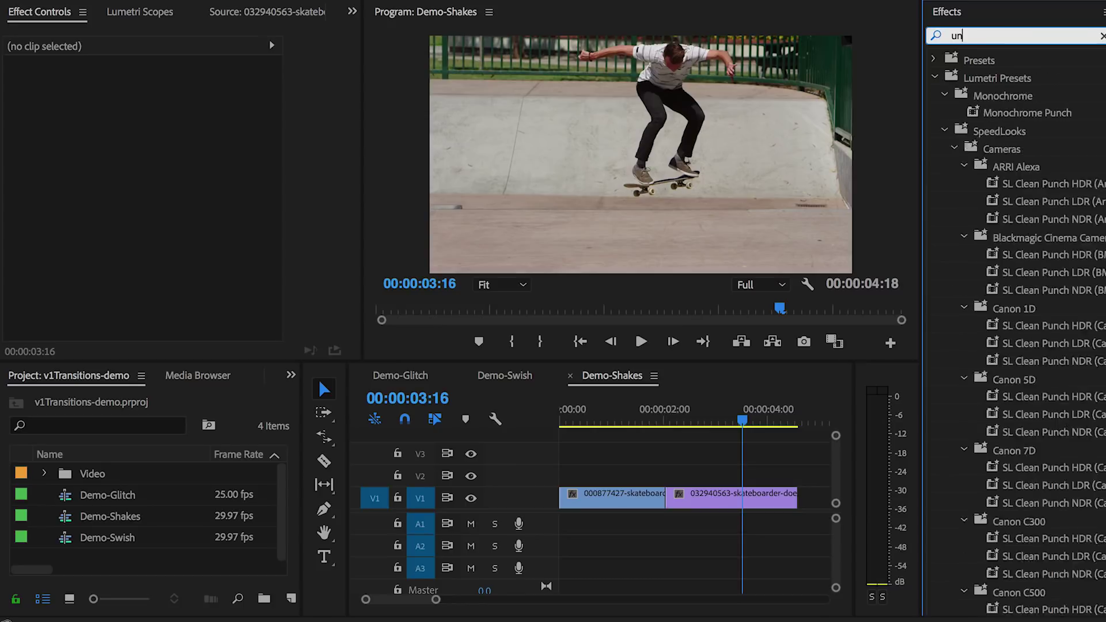
pyautogui.write('i.camer')
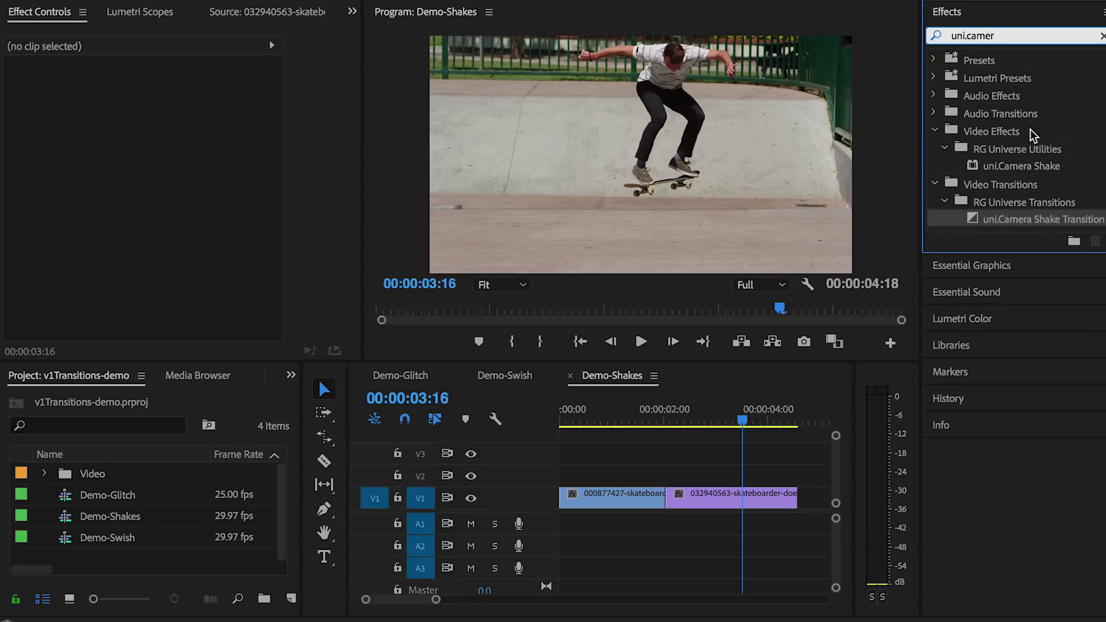
pyautogui.moveTo(668, 507); pyautogui.dragTo(668, 507)
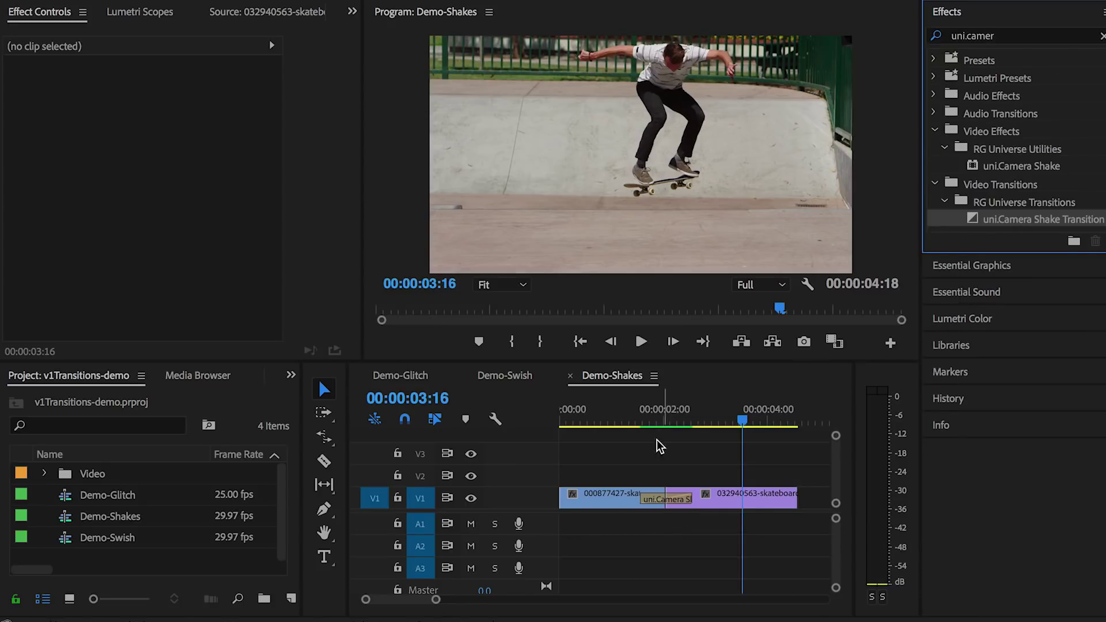
# Step: Play back the Camera Shake transition and select it to show its settings
pyautogui.click(625, 420)
pyautogui.press('space')
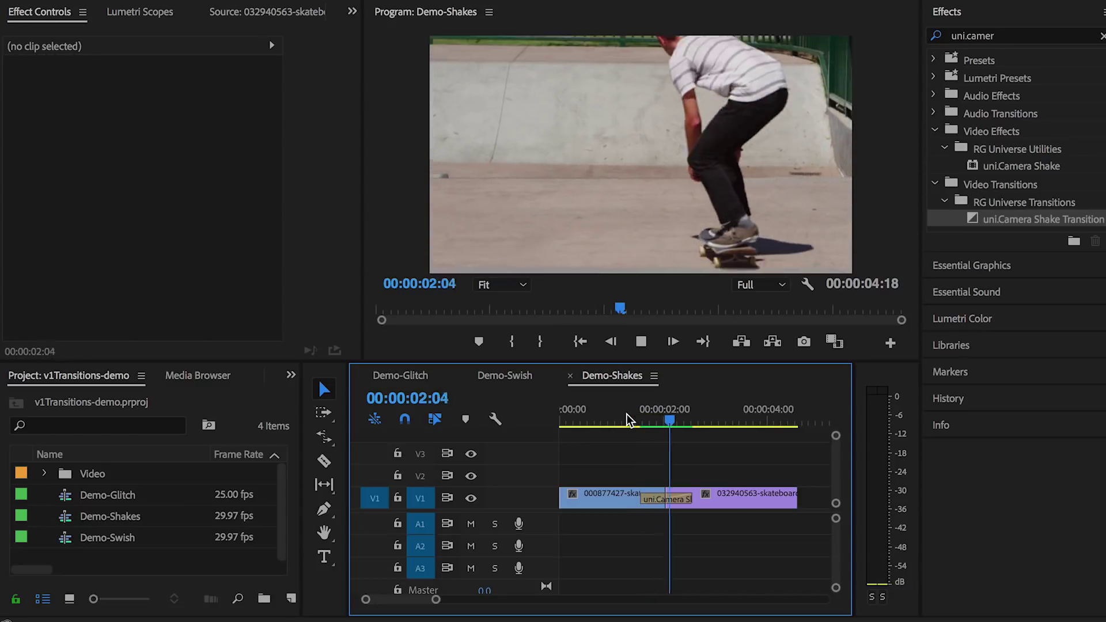
pyautogui.click(600, 416)
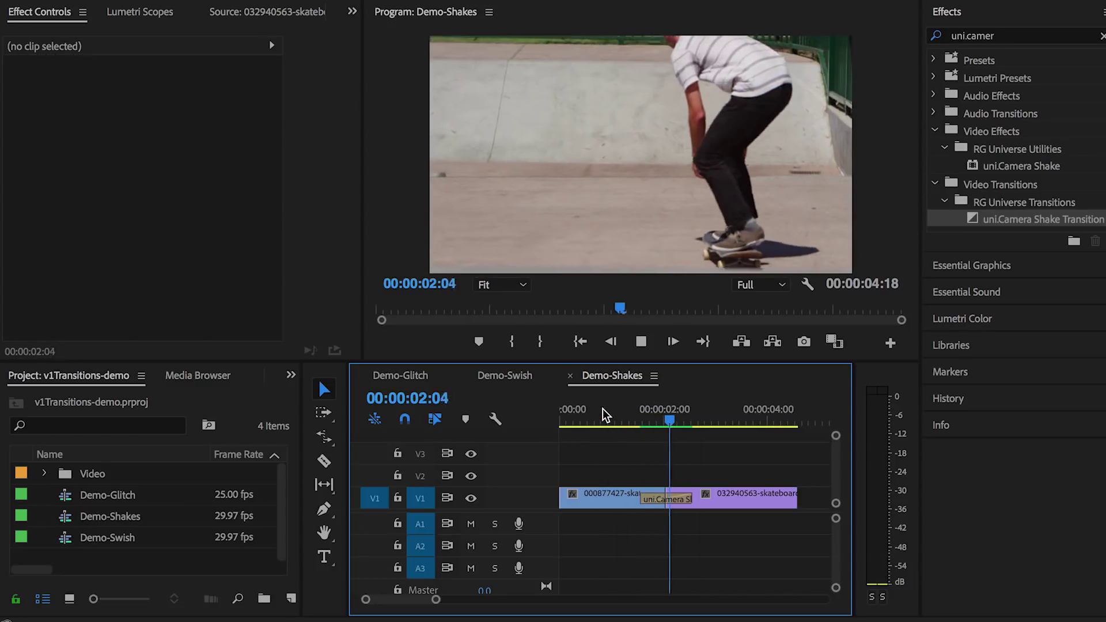
pyautogui.press('space')
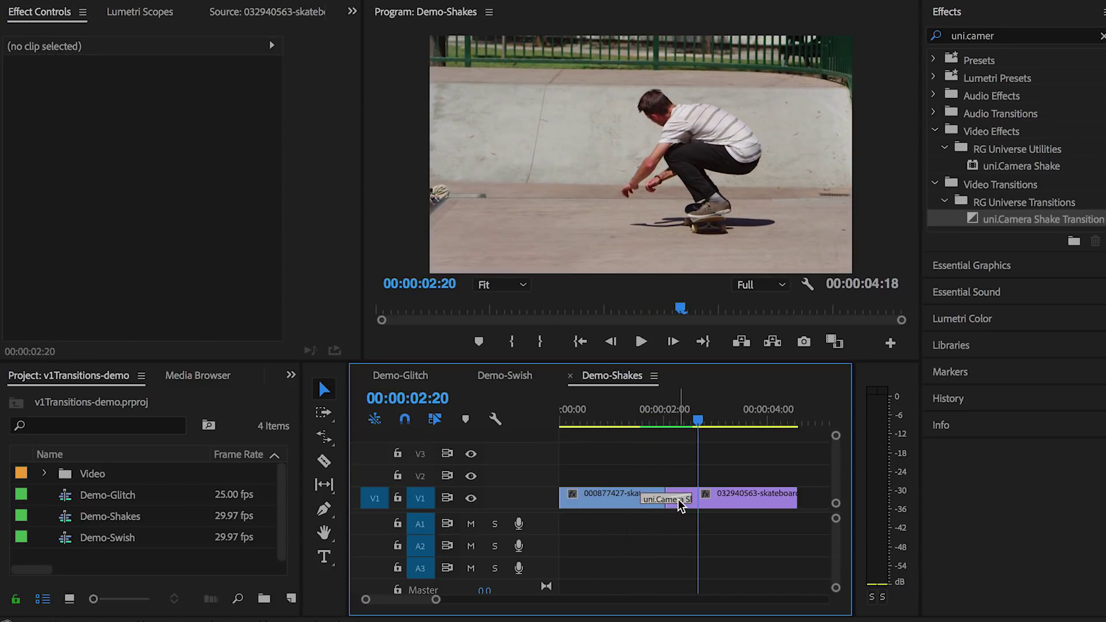
pyautogui.click(680, 501)
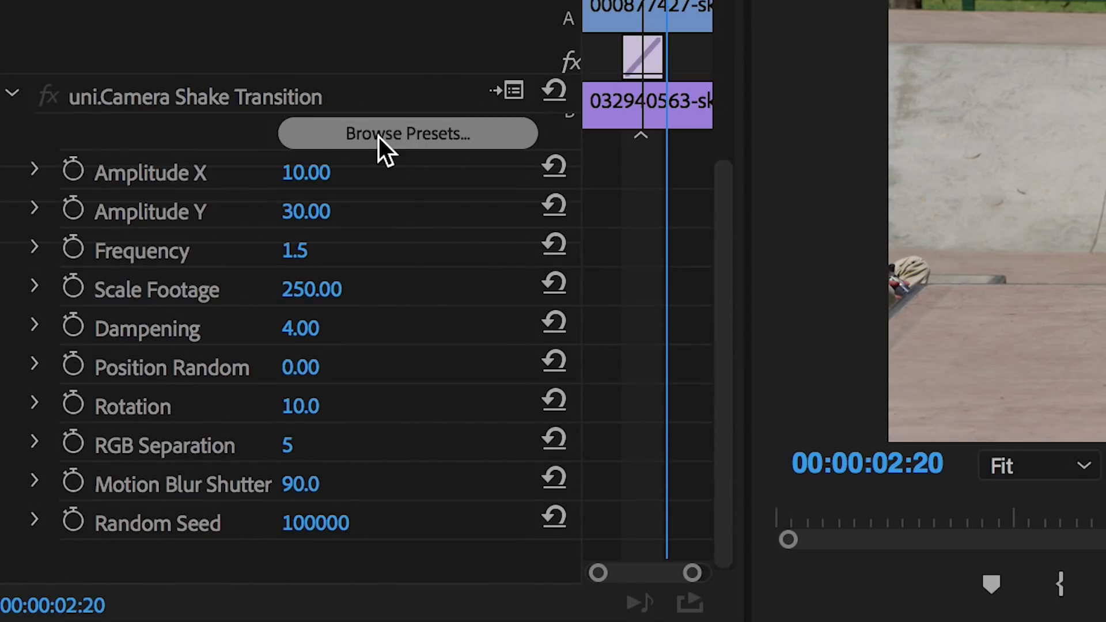
# Step: Give the Camera Shake transition the Chromatic Shake preset from Browse Presets
pyautogui.click(378, 136)
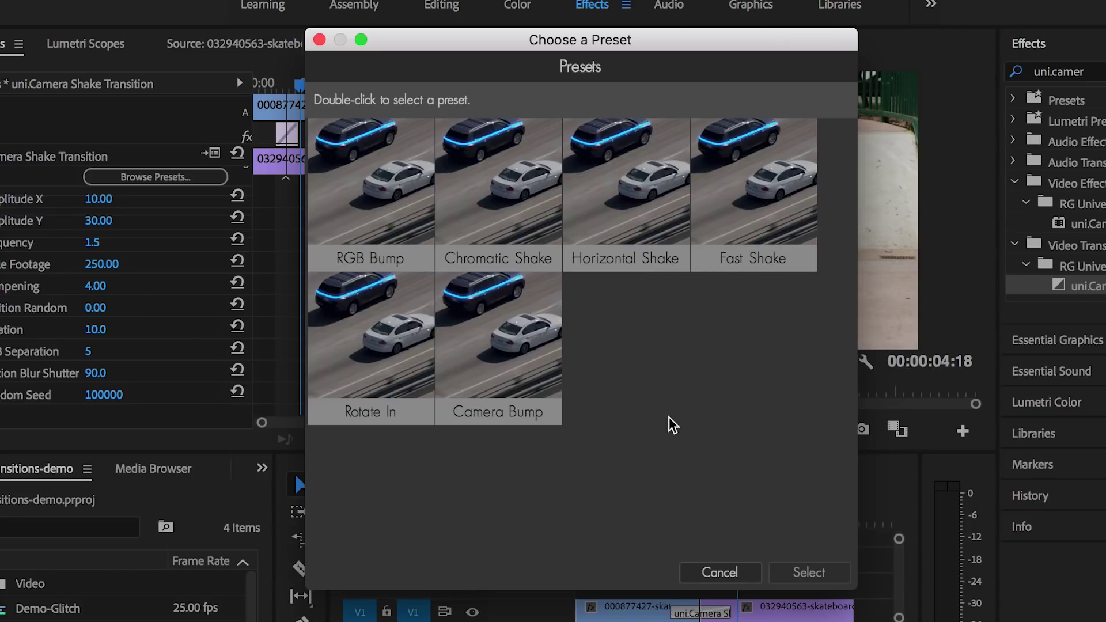
pyautogui.click(521, 218)
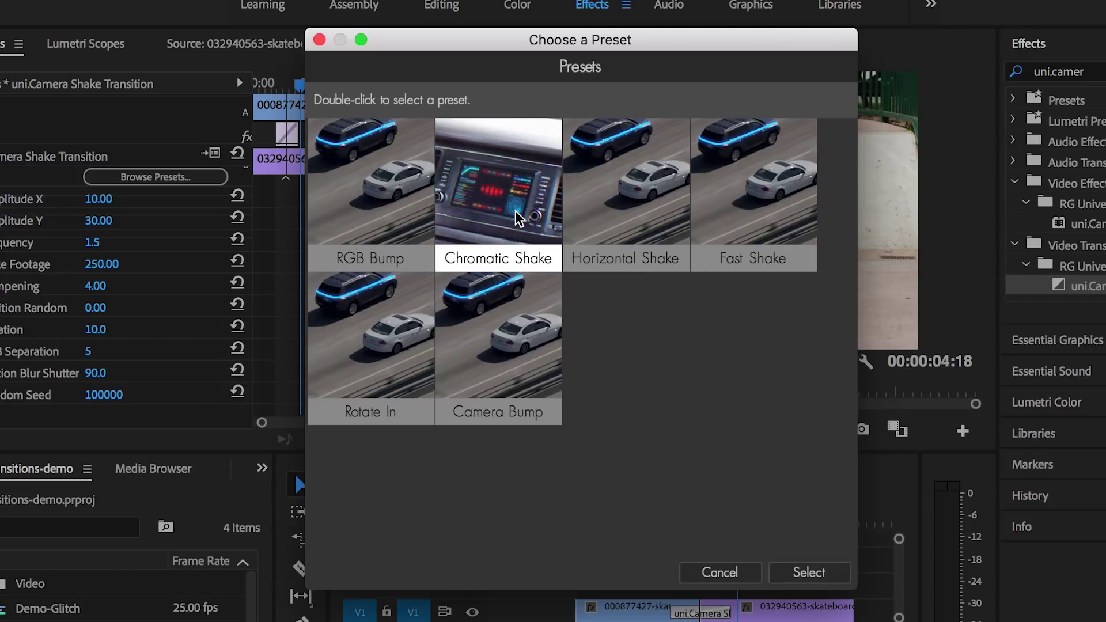
pyautogui.click(803, 574)
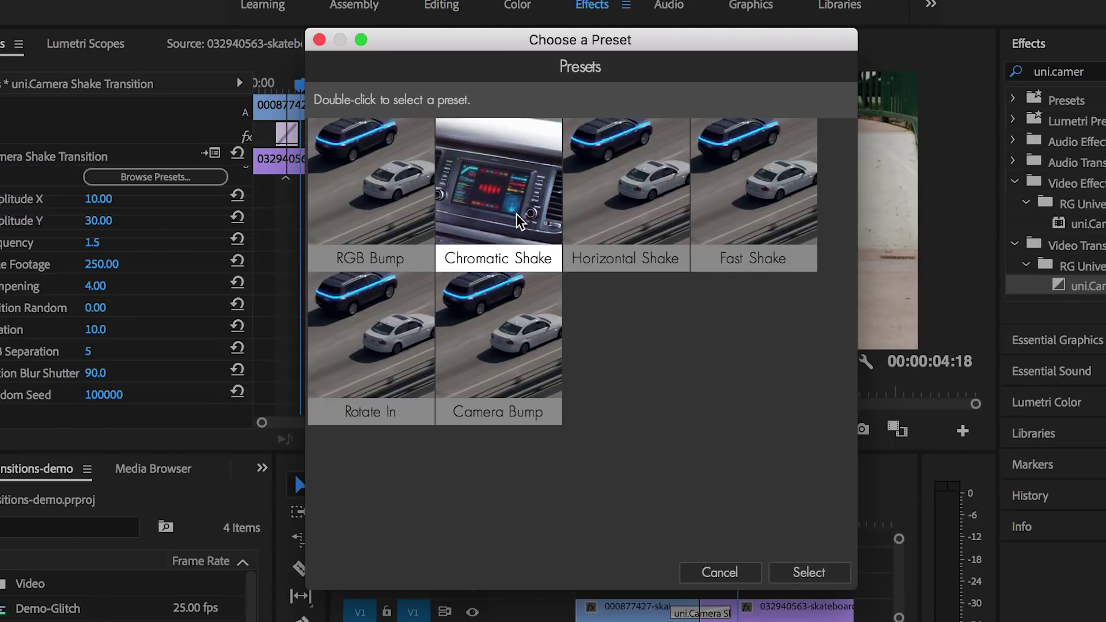
pyautogui.click(805, 574)
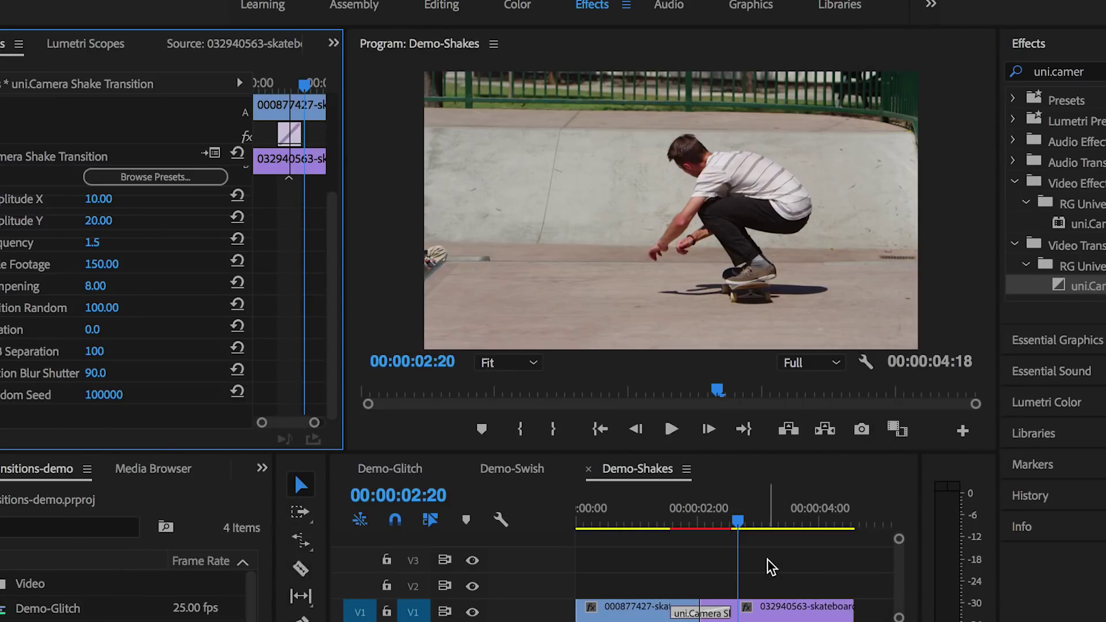